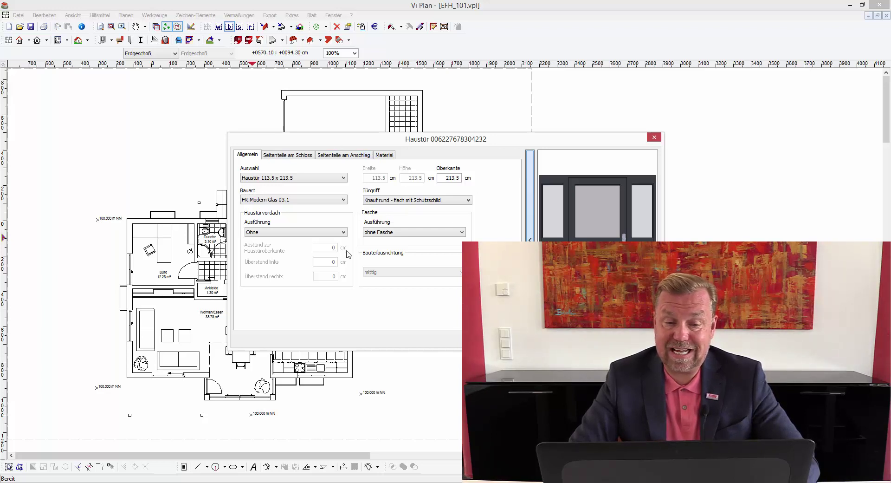
- Review the door construction types and handle options, keeping FR.Modern Glas 03.1 and the current handle
click(337, 201)
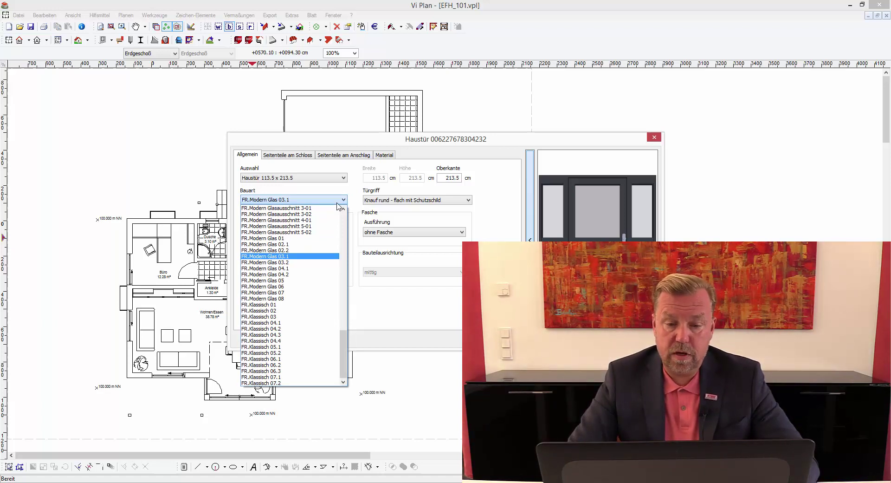
click(337, 203)
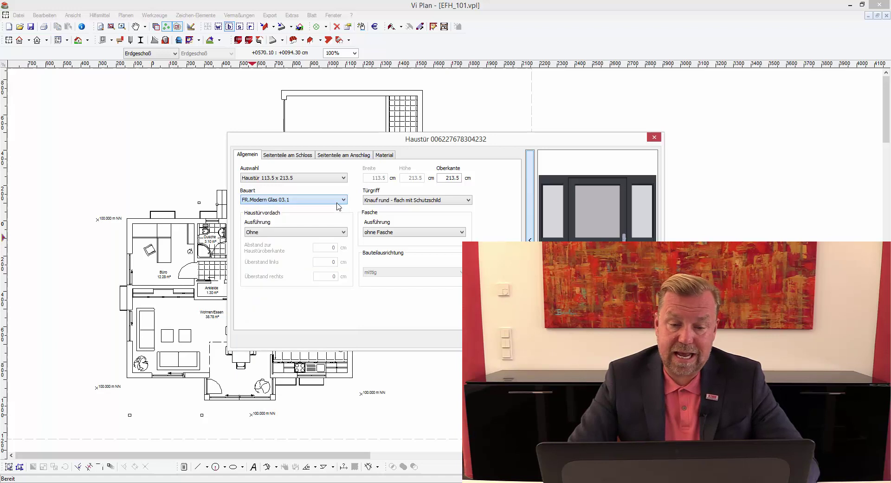
click(427, 201)
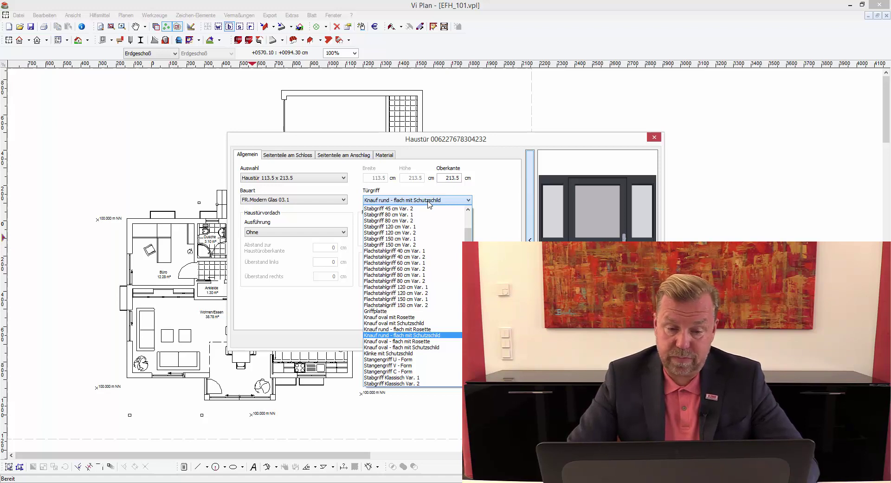
click(429, 204)
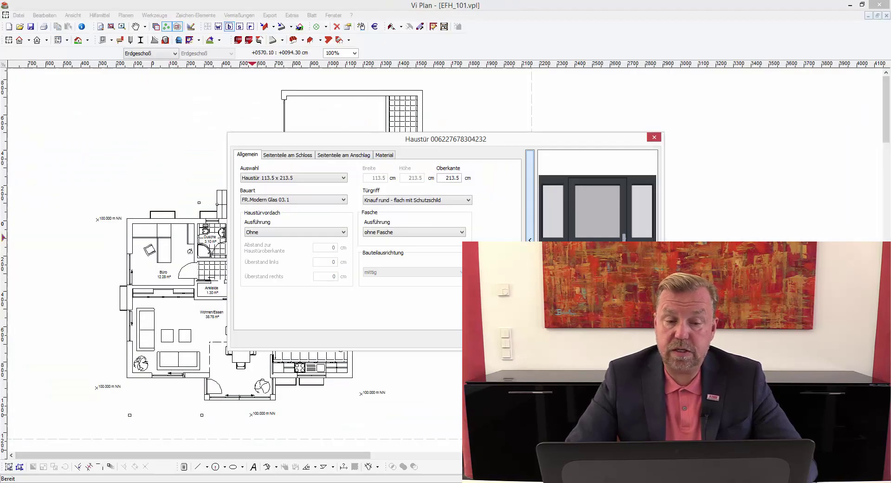
- Compare classic styles FR.Klassisch 04.4 and 05.1, then settle on the arched-window FR.Klassisch 04.2
click(331, 200)
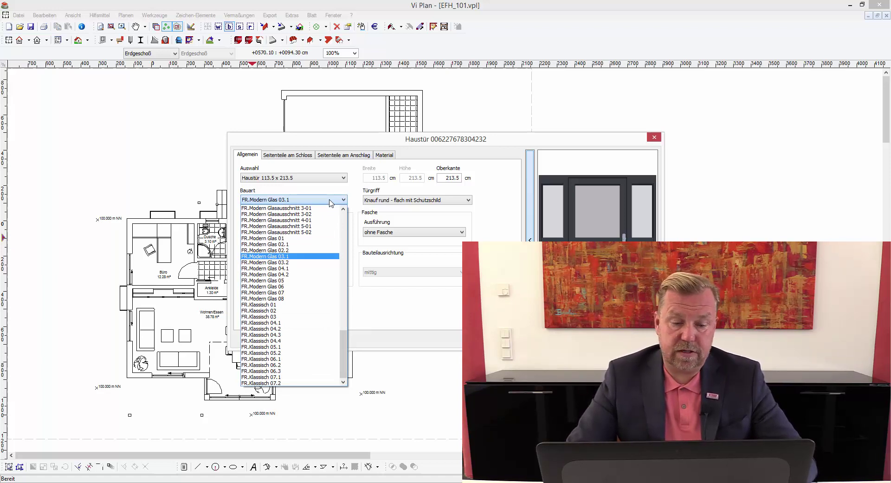
click(284, 328)
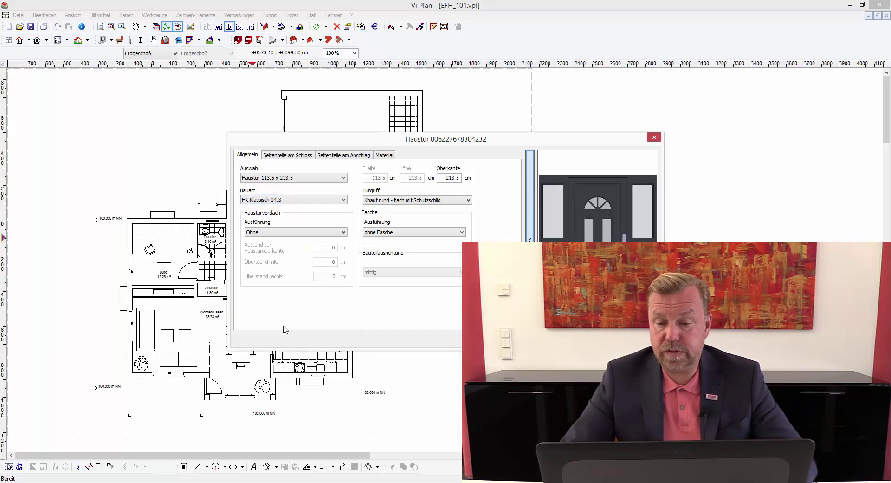
key(Down)
key(Down)
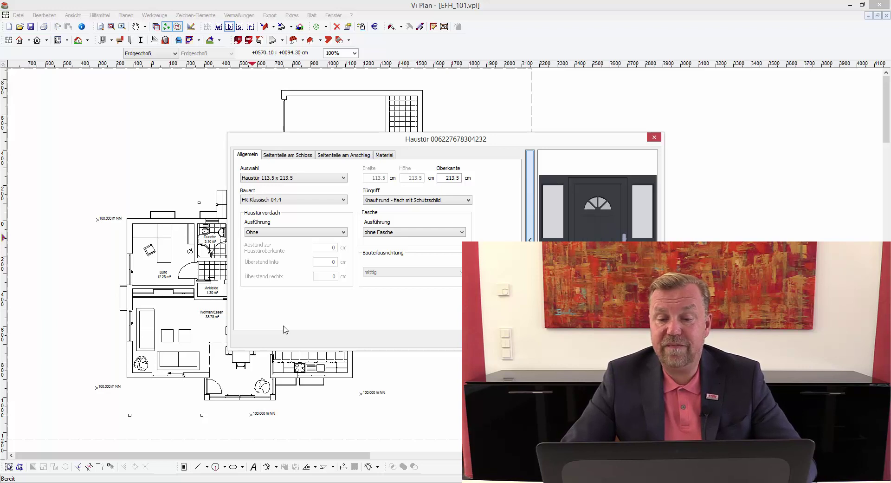
key(Down)
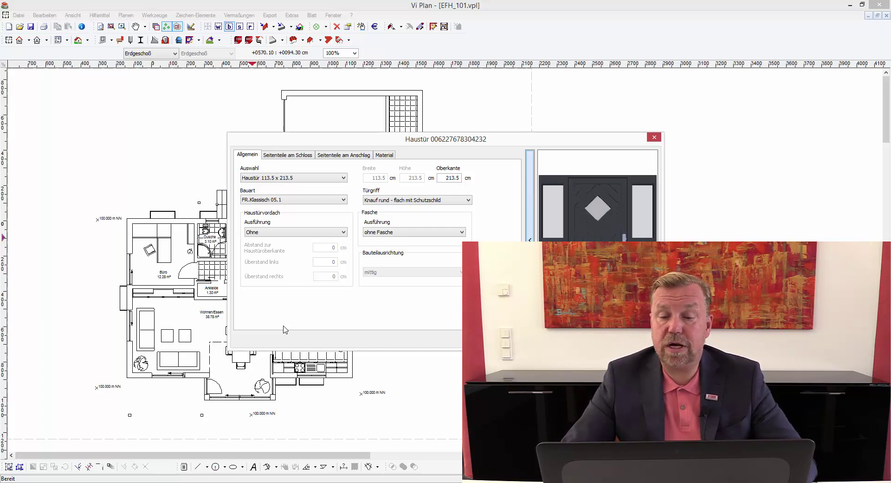
key(Up)
key(Up)
key(Up)
key(Up)
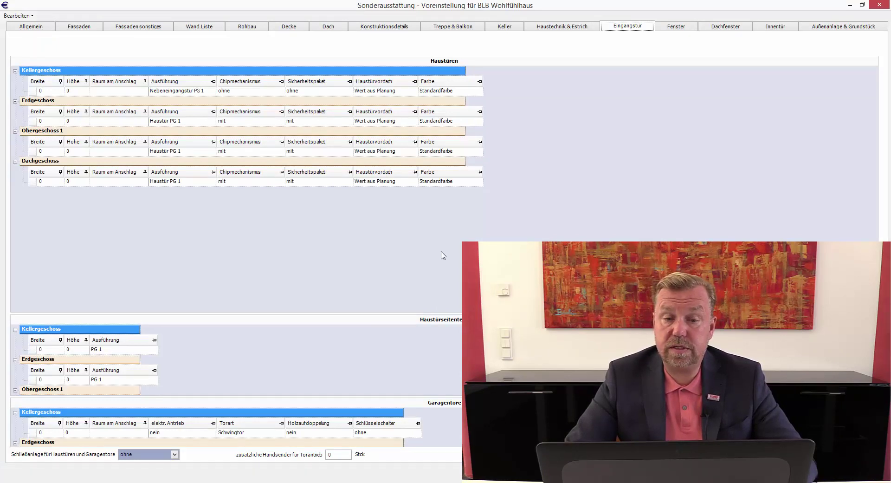
click(464, 26)
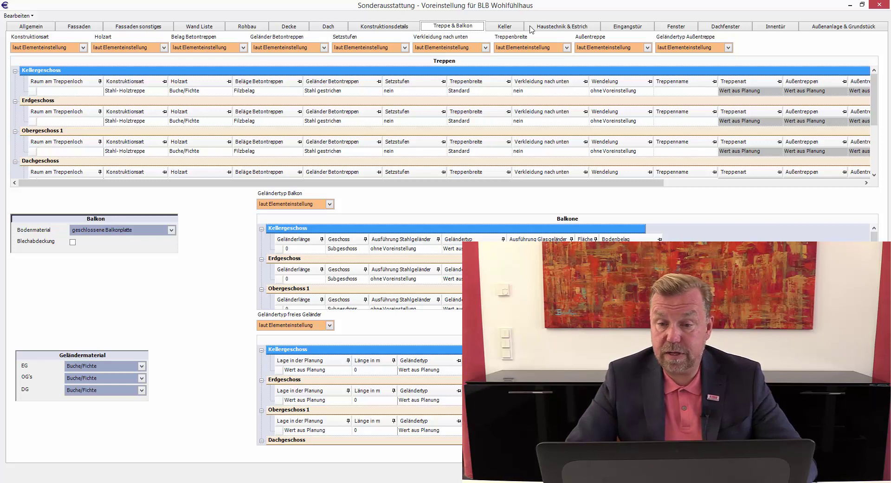
click(624, 27)
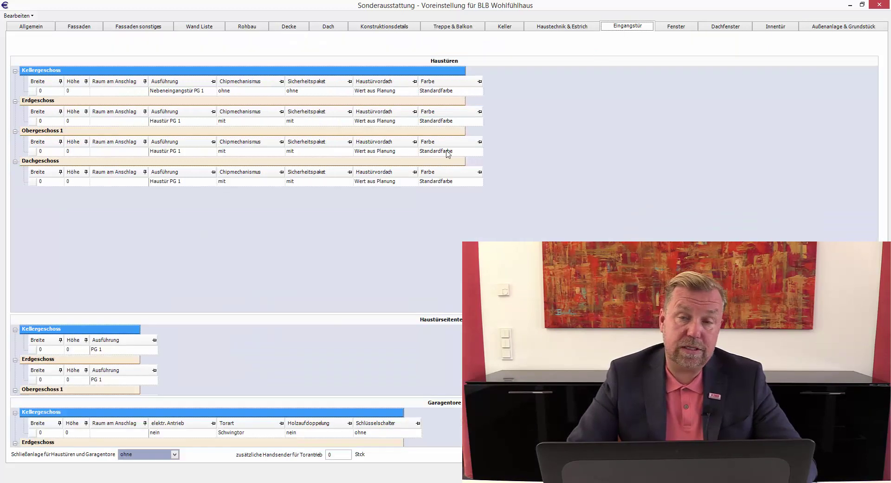
click(225, 113)
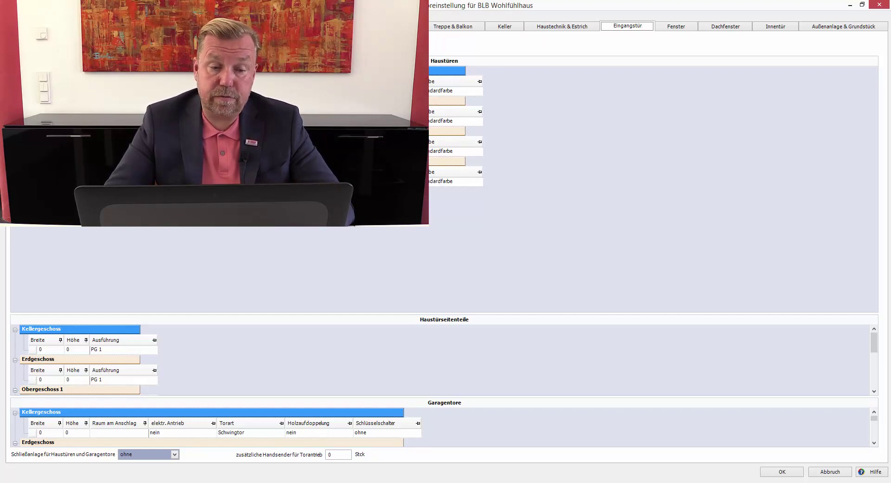
- Select the ground-floor Standardfarbe door entry and return to the Vi Plan Haustür dialog
click(455, 121)
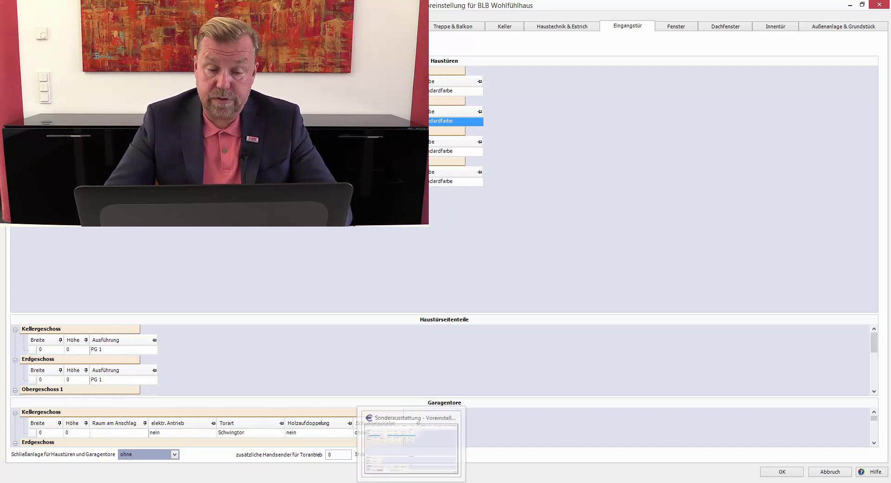
click(361, 441)
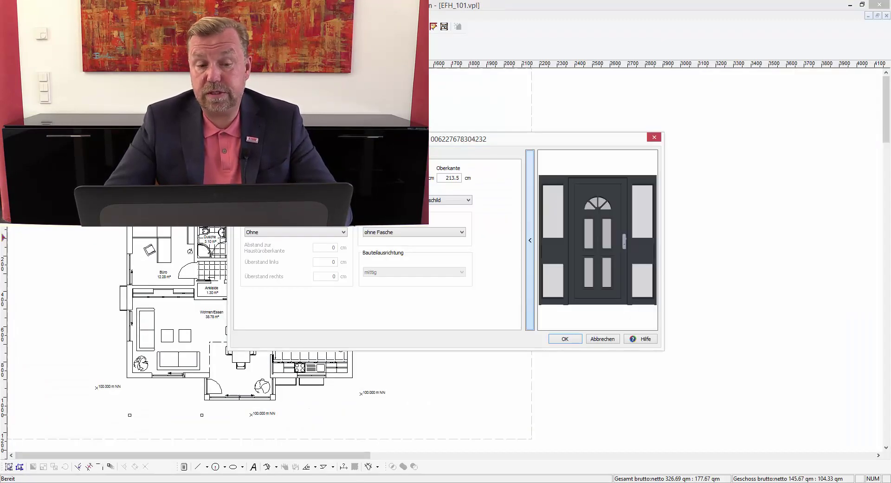
key(ctrl+Tab)
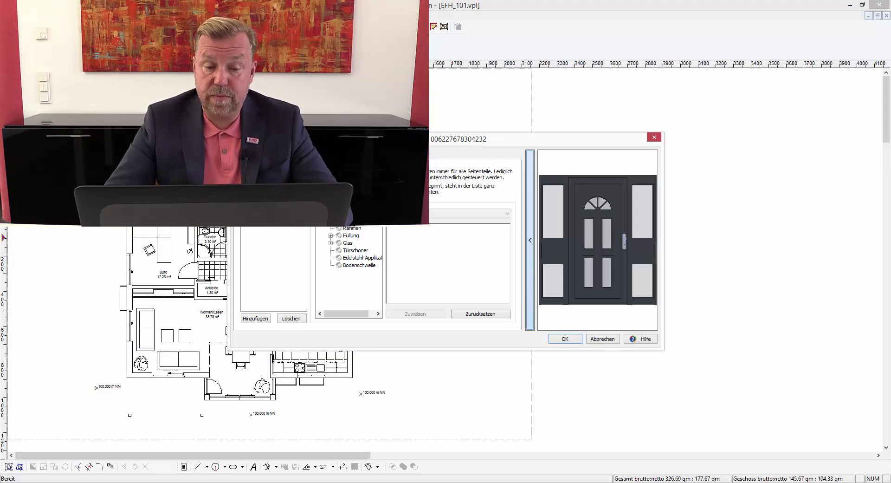
key(ctrl+shift+Tab)
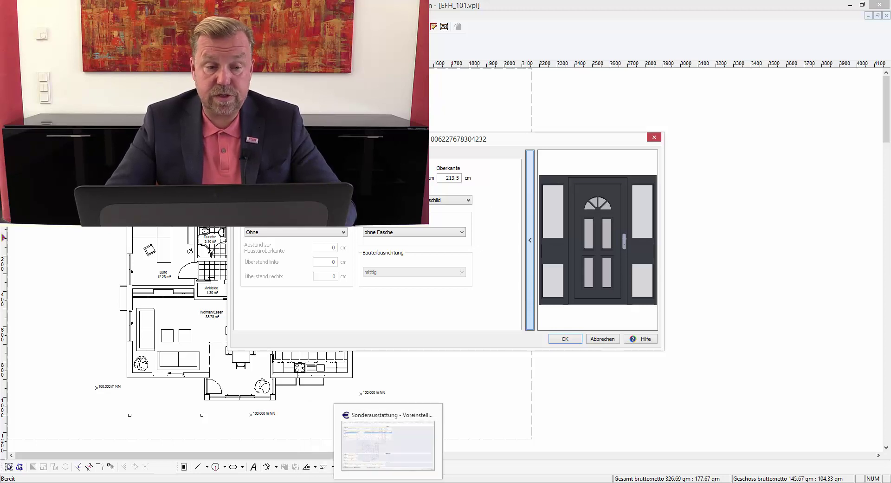
- Return to the Vi Kalk presets window and select the cellar door's colour entry
click(371, 439)
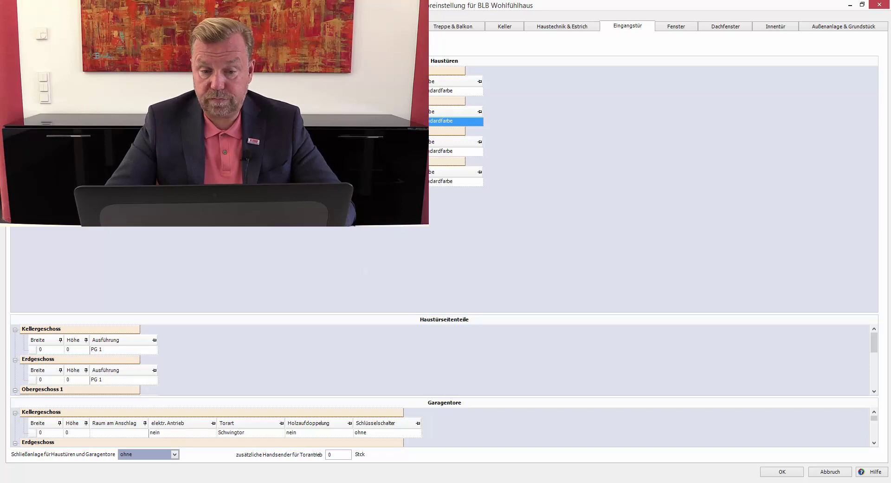
click(455, 90)
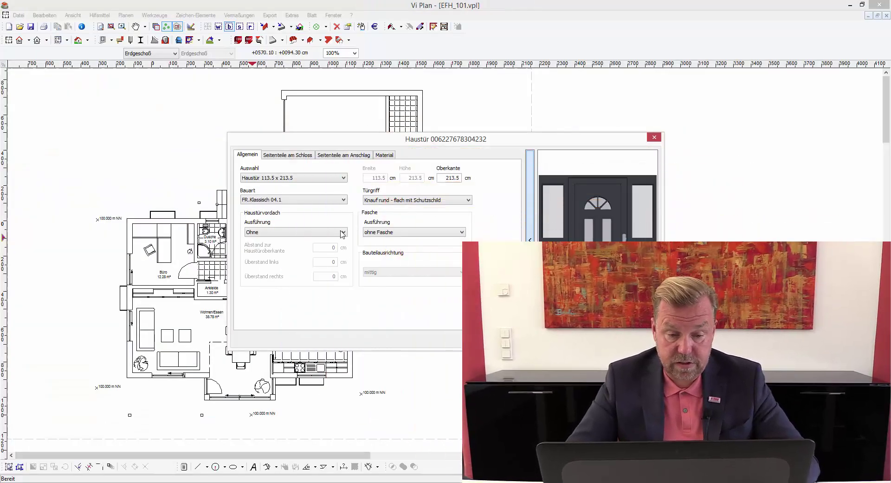
- Preview the Pultdach, Tonnendach and Satteldach canopies, then confirm the Satteldach Typ01 canopy
click(343, 232)
click(328, 253)
key(Down)
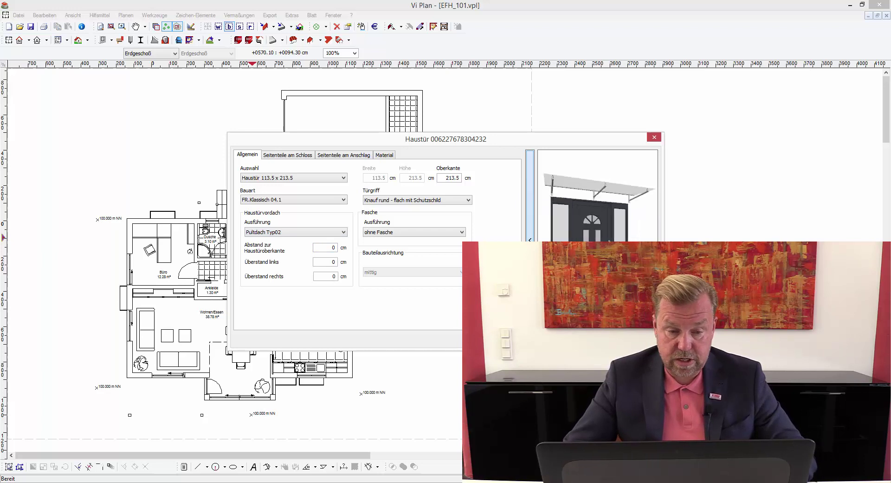
click(299, 232)
click(299, 234)
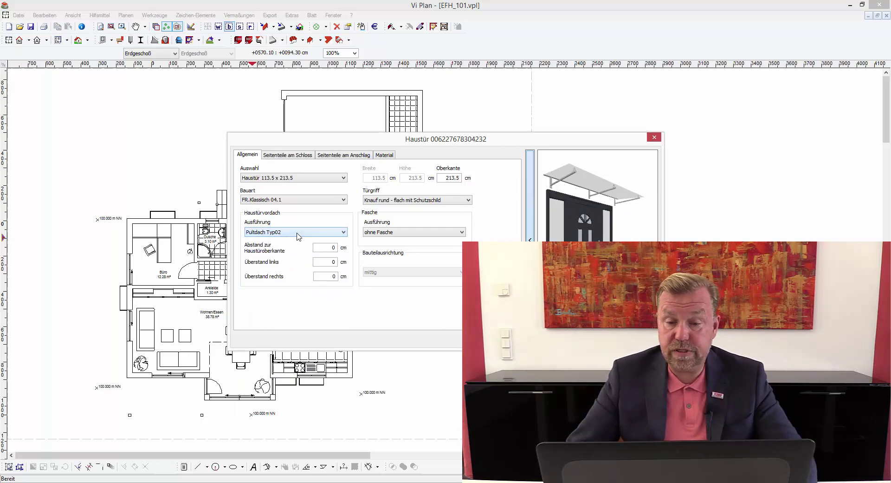
key(Down)
key(Down)
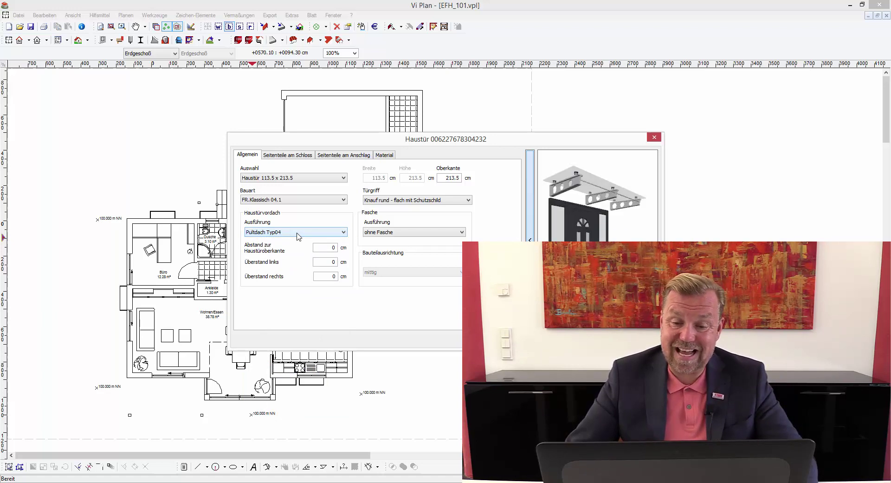
key(Down)
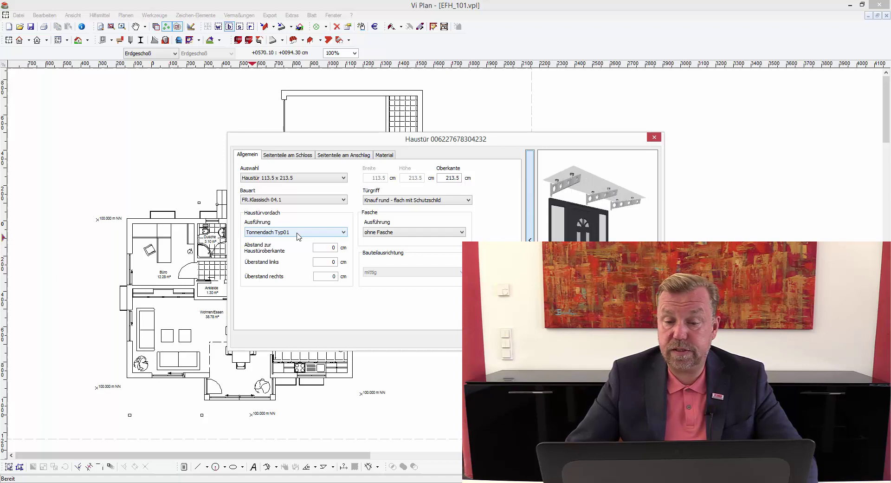
key(Down)
key(Down)
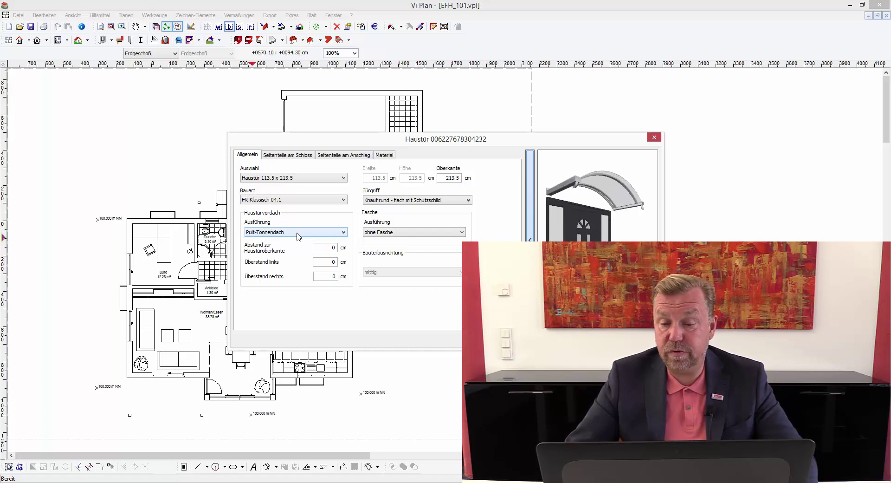
key(Down)
key(Down)
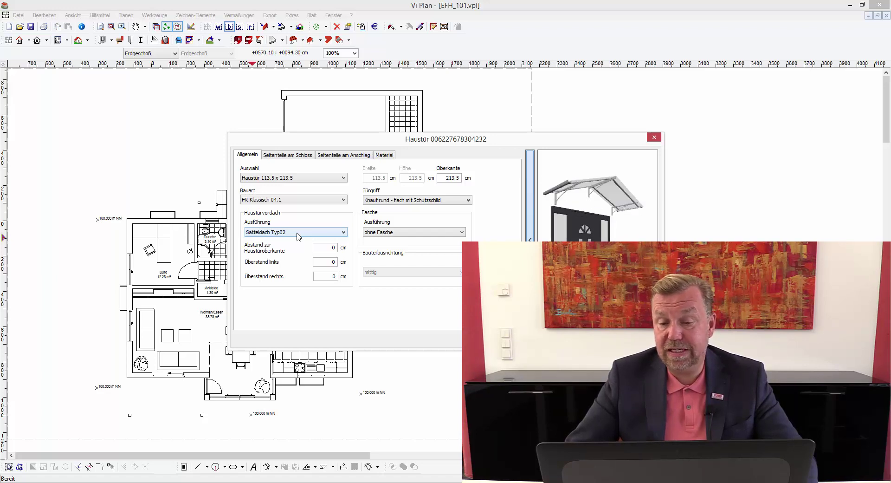
key(Down)
key(Down)
key(Down)
key(Down)
key(Down)
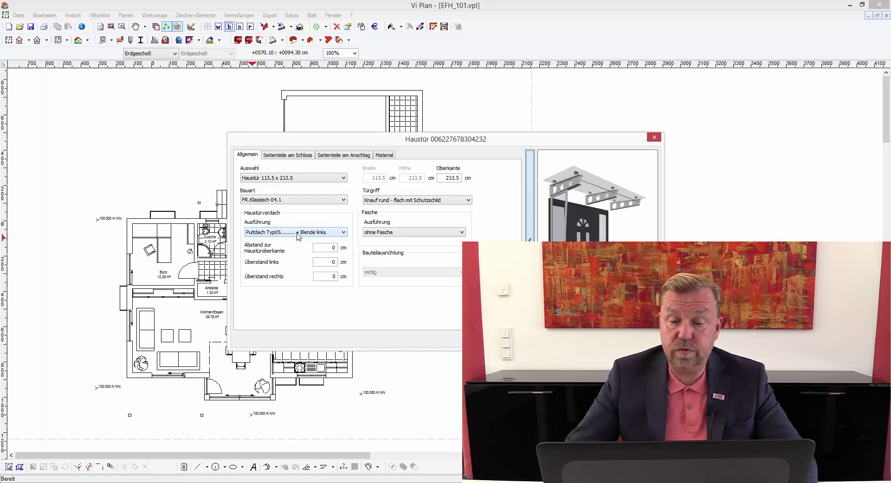
key(Down)
key(Down)
key(Down)
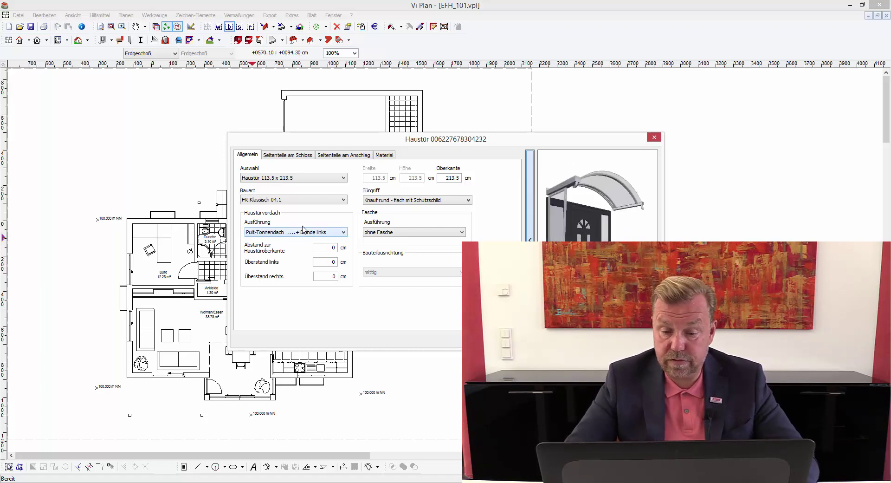
key(Home)
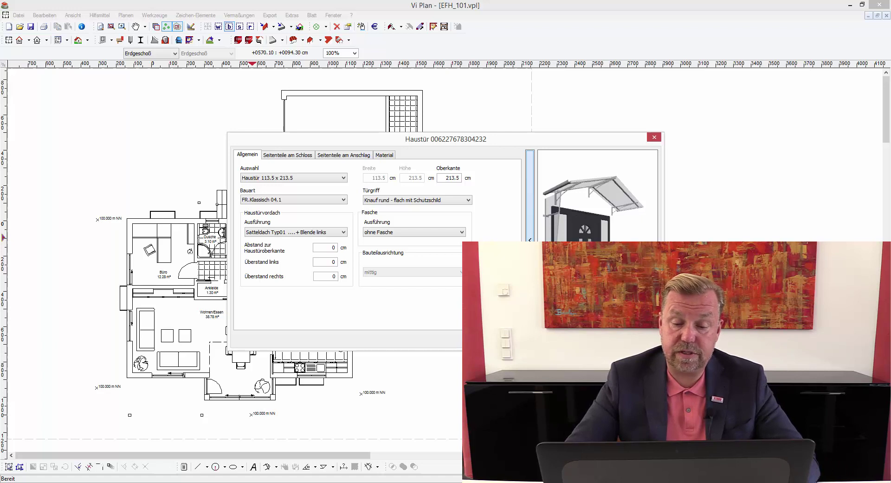
key(Return)
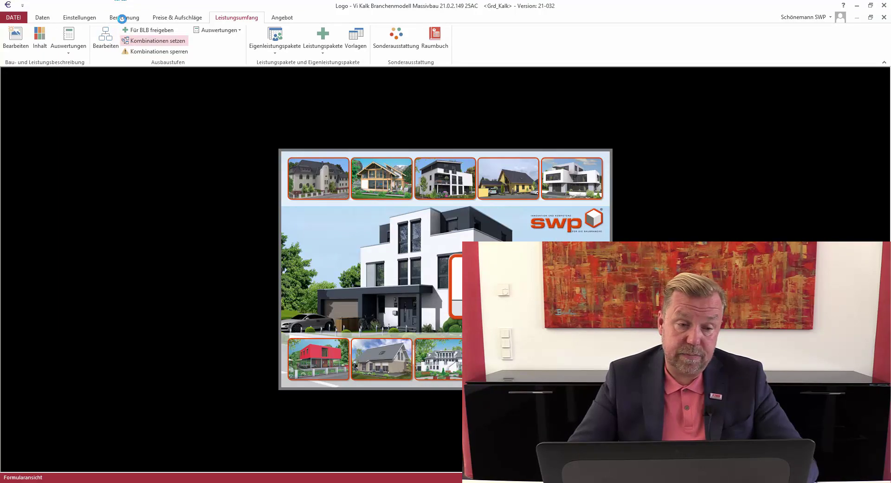
- Choose the Haustüren form under Sonderausstattung > Bauelemente and list positions using its Ausführung property
click(122, 19)
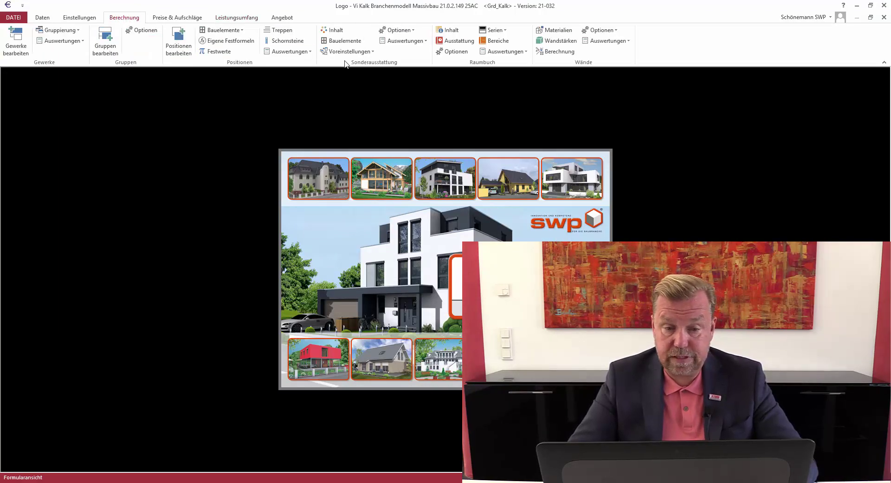
click(332, 41)
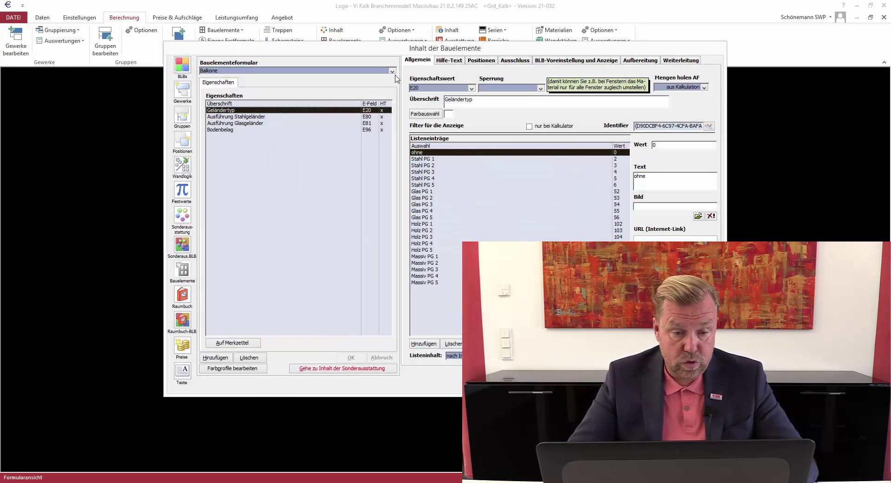
click(392, 71)
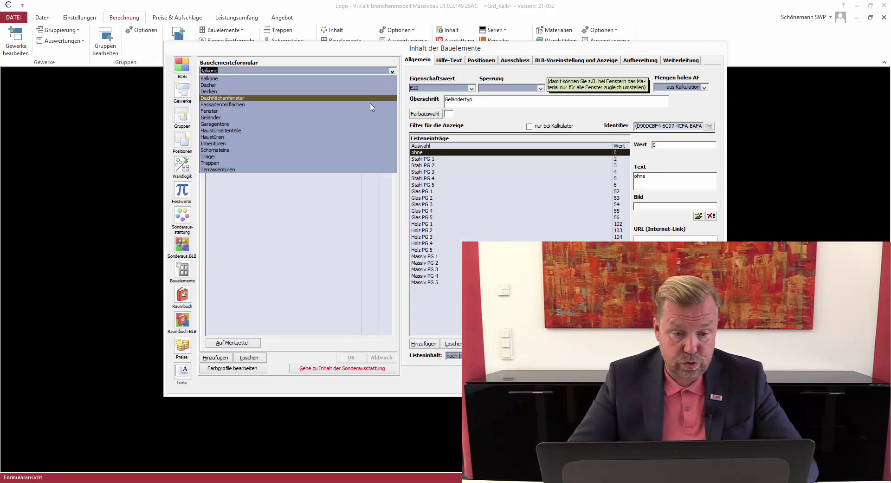
click(356, 137)
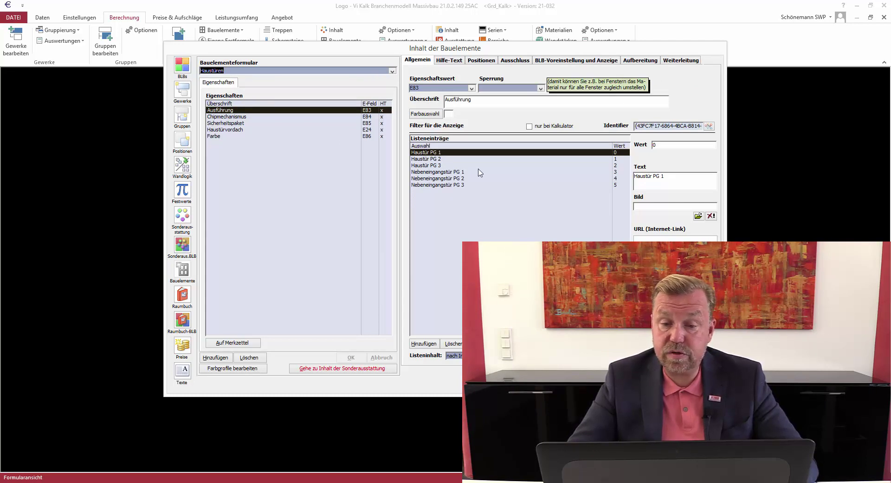
click(480, 60)
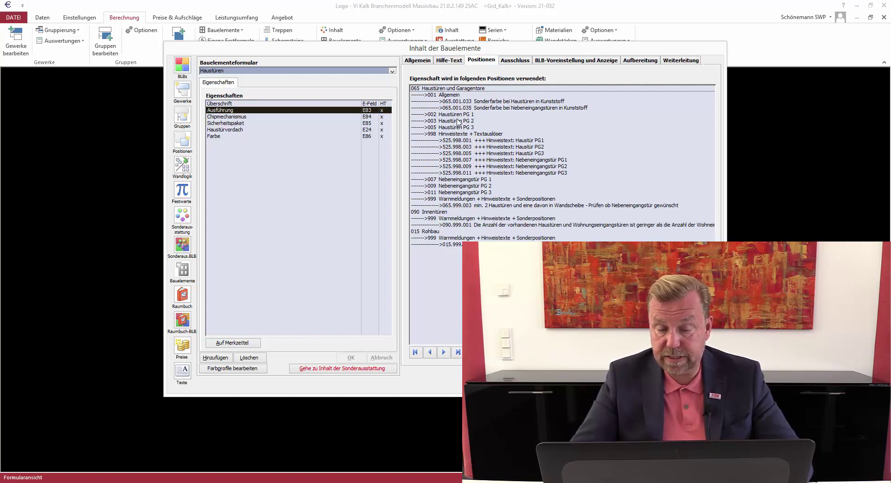
- Jump to the Haustüren PG 2 positions from the Positionen list
double_click(458, 121)
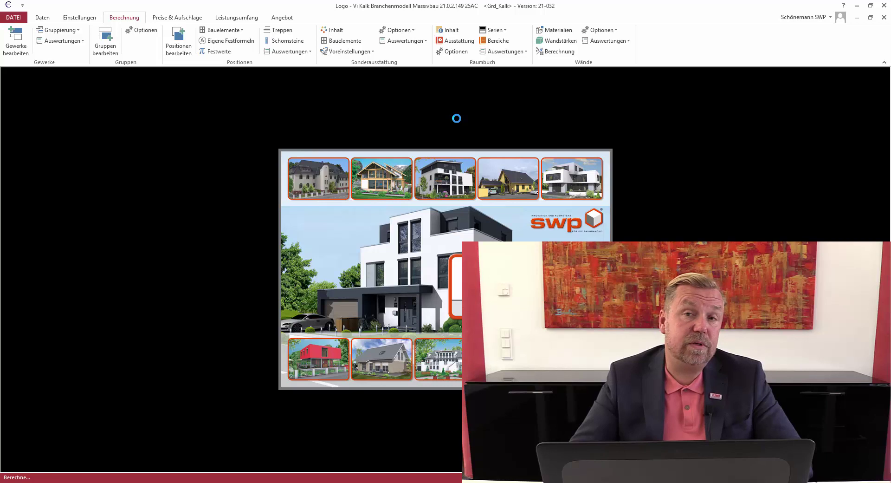